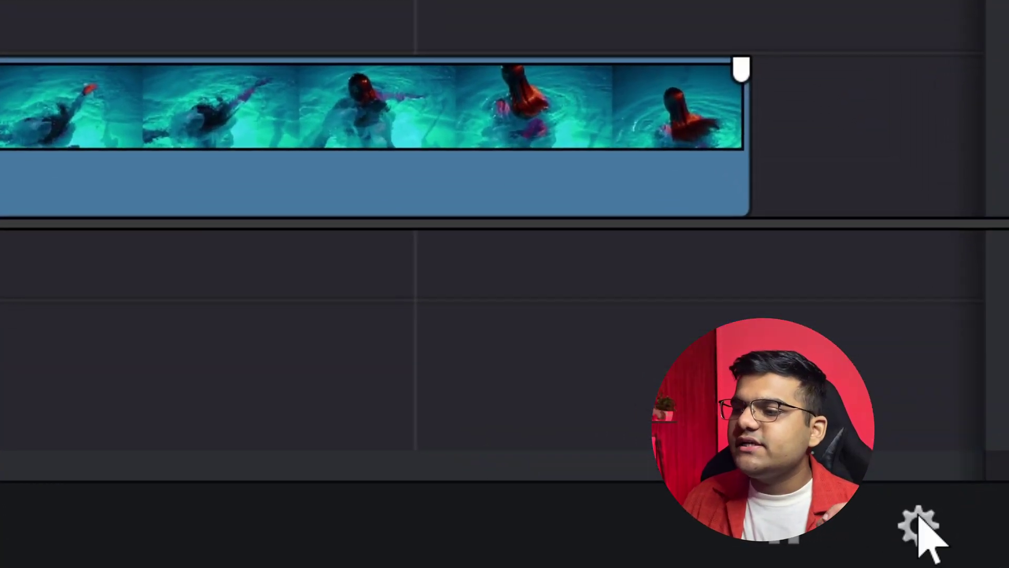
In Project Settings, set Proxy media resolution to Half and keep H.264 as the proxy format.
click(919, 522)
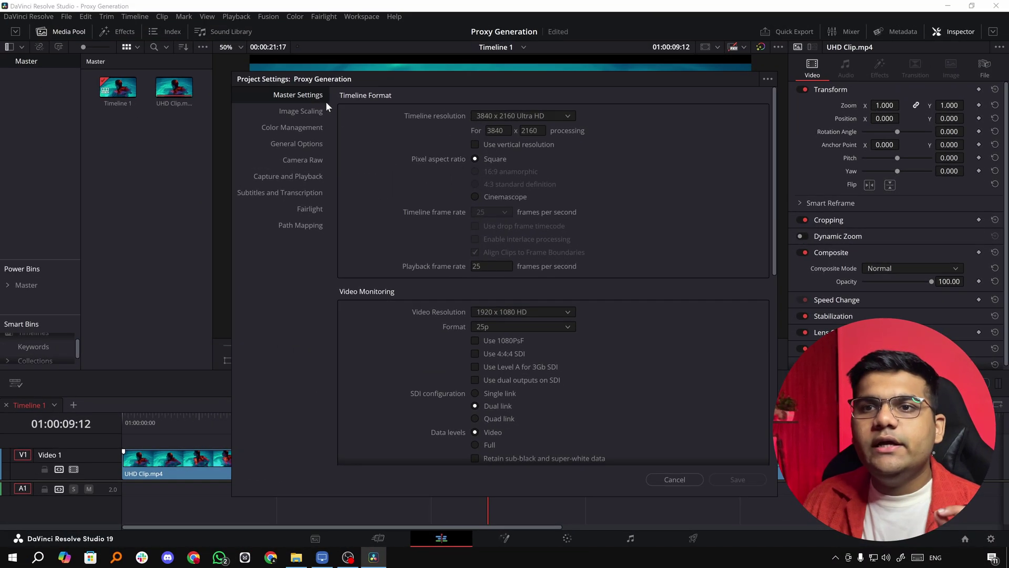
scroll(642, 273, down, 10)
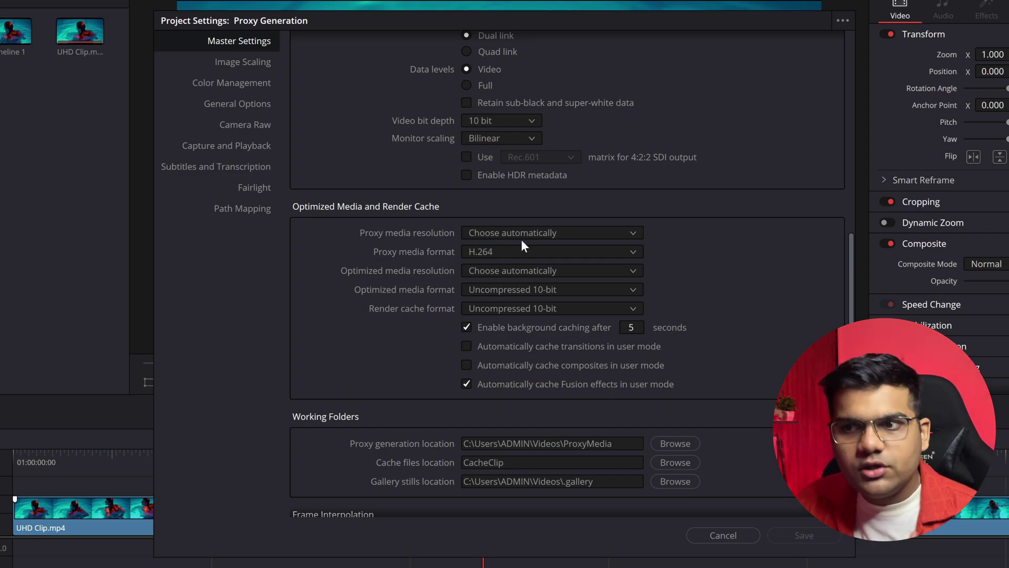
click(578, 235)
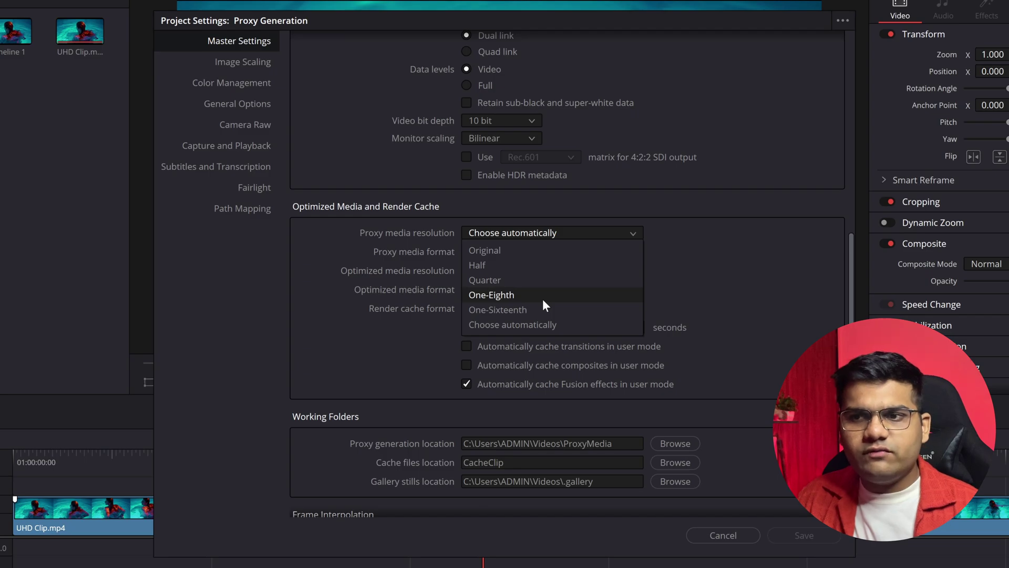
click(534, 265)
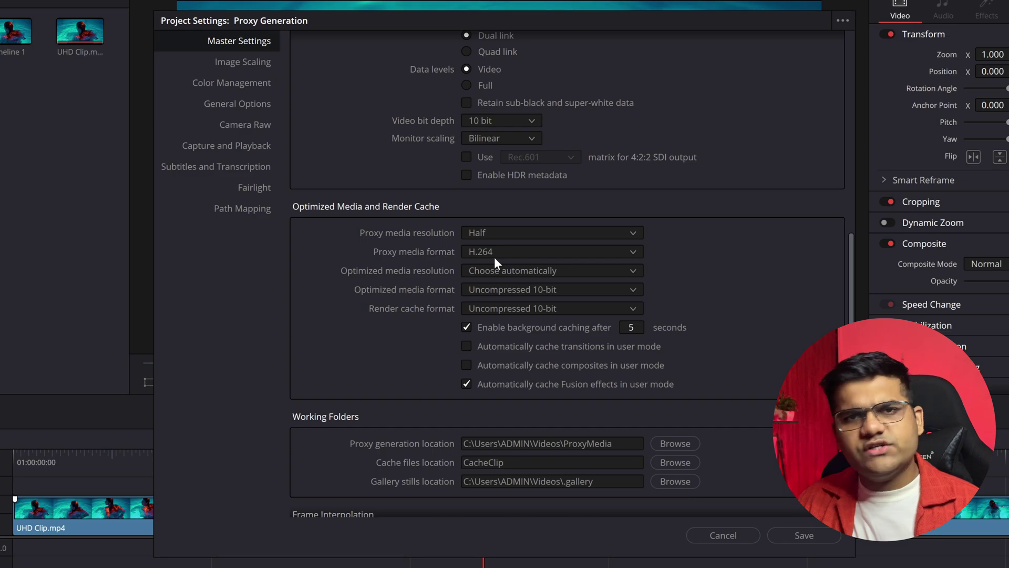
scroll(740, 330, down, 2)
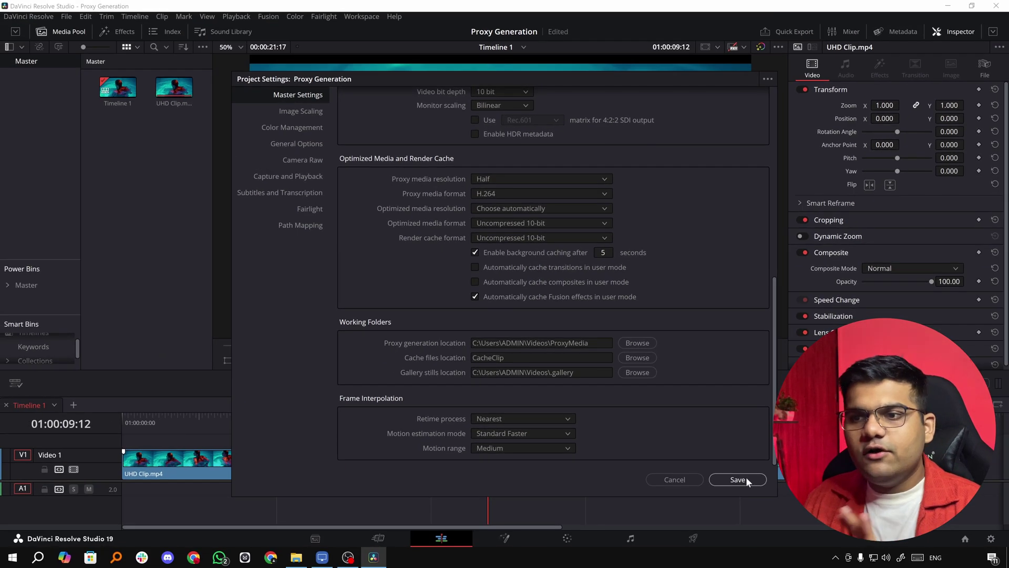
Save the project settings, then choose Proxy subfolders in media file locations in Media Storage preferences.
click(737, 479)
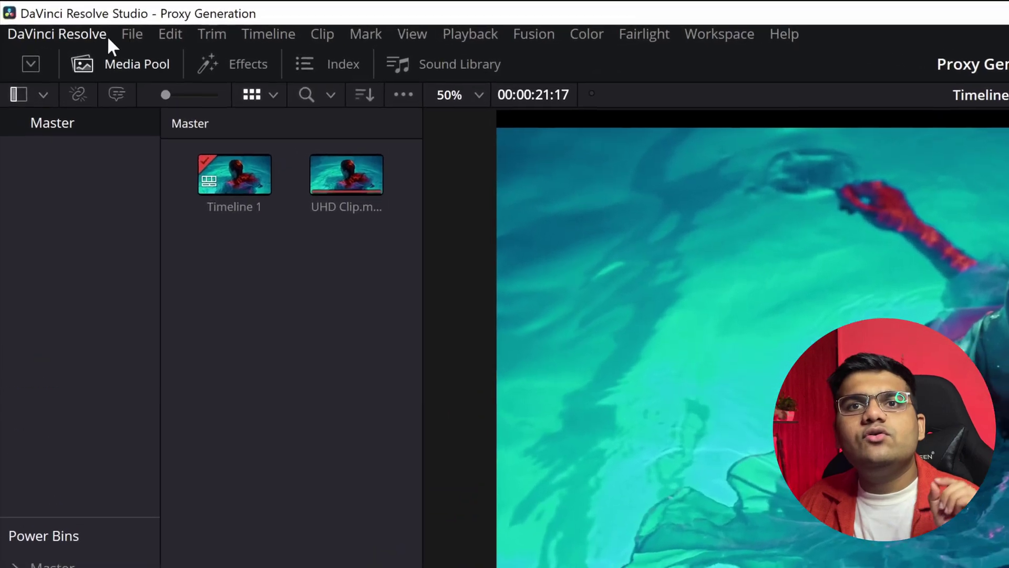
click(96, 36)
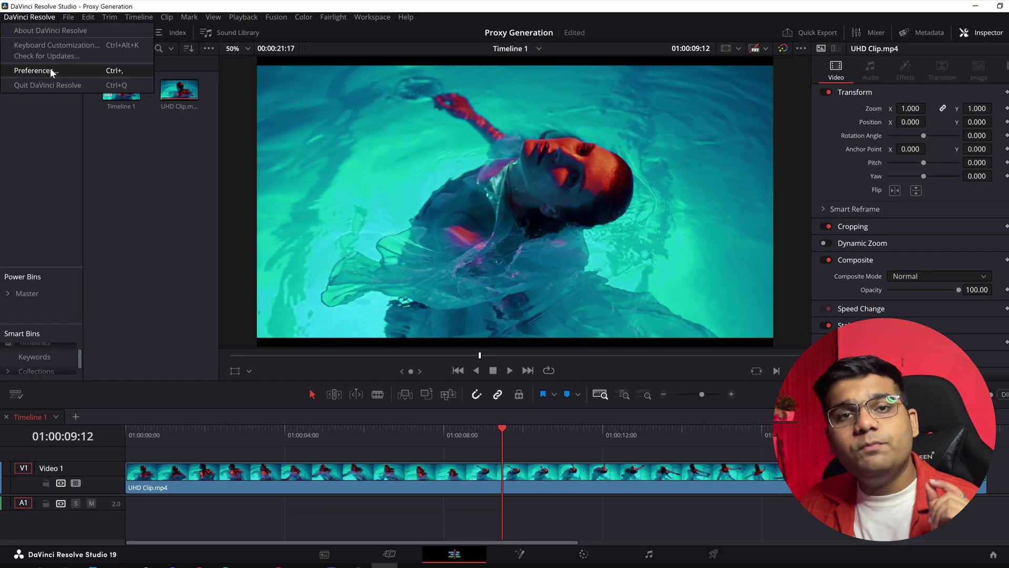
click(51, 70)
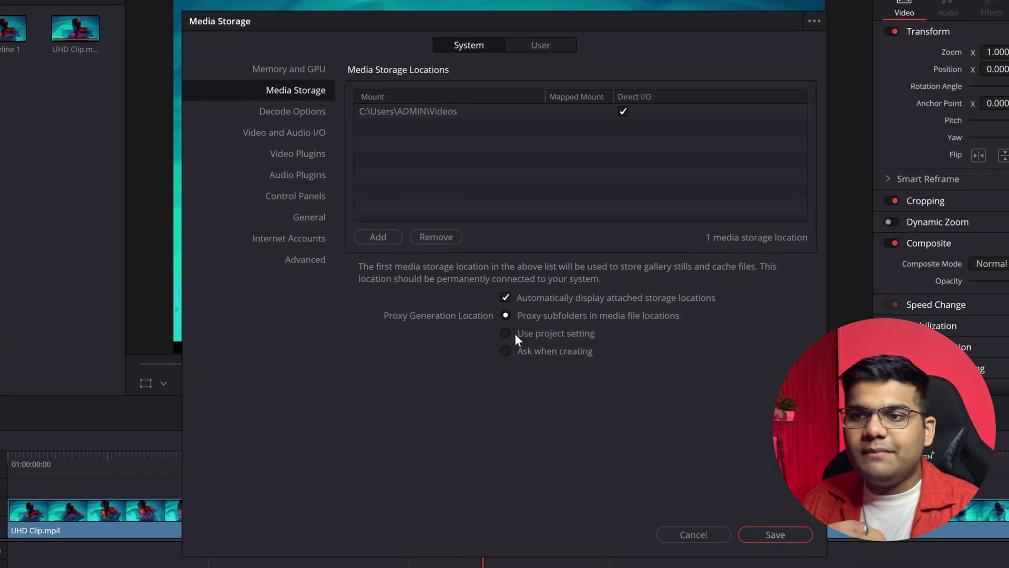
click(505, 321)
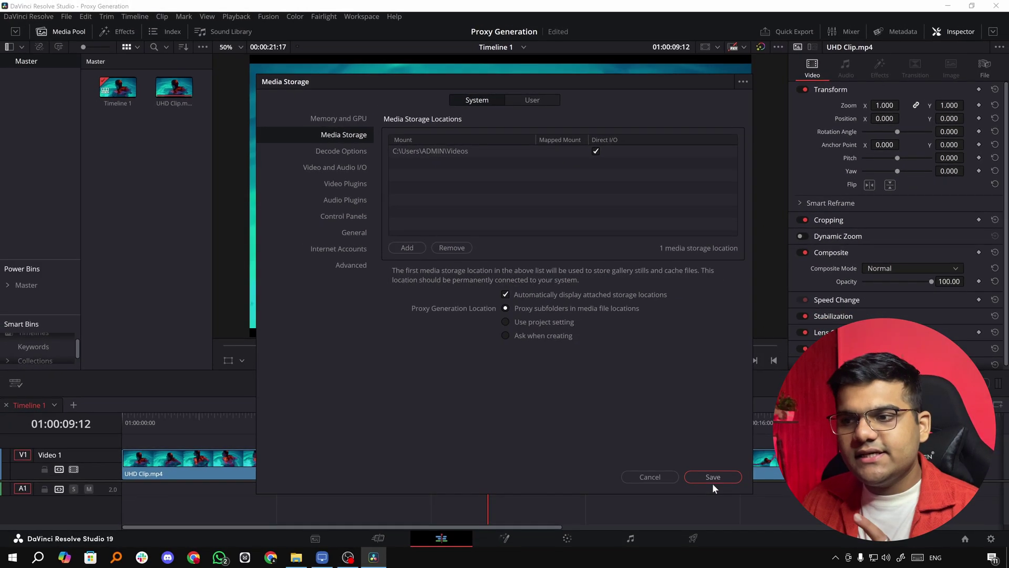
click(712, 478)
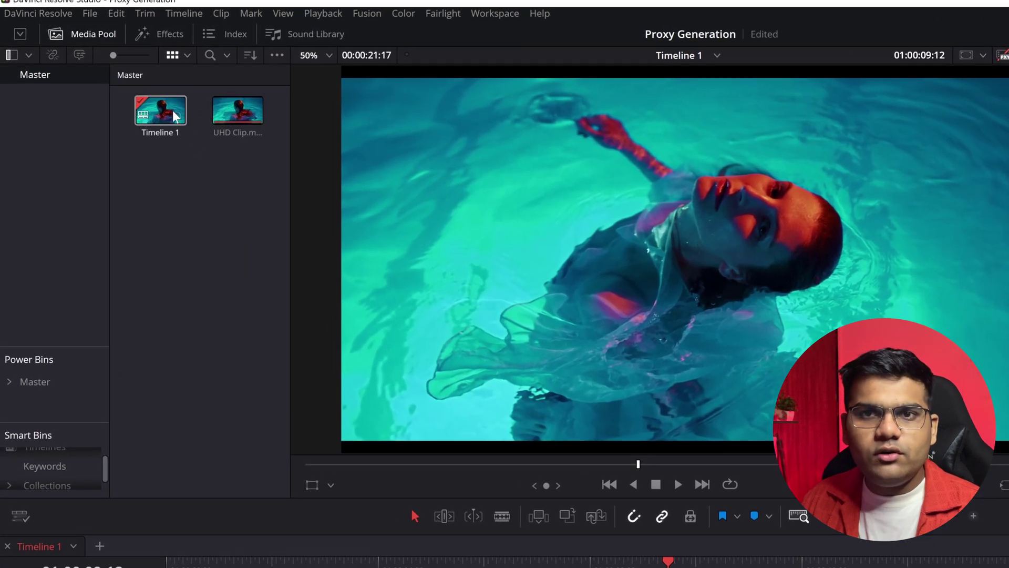
Generate Proxy Media for UHD Clip.mp4 from its Media Pool context menu.
click(172, 92)
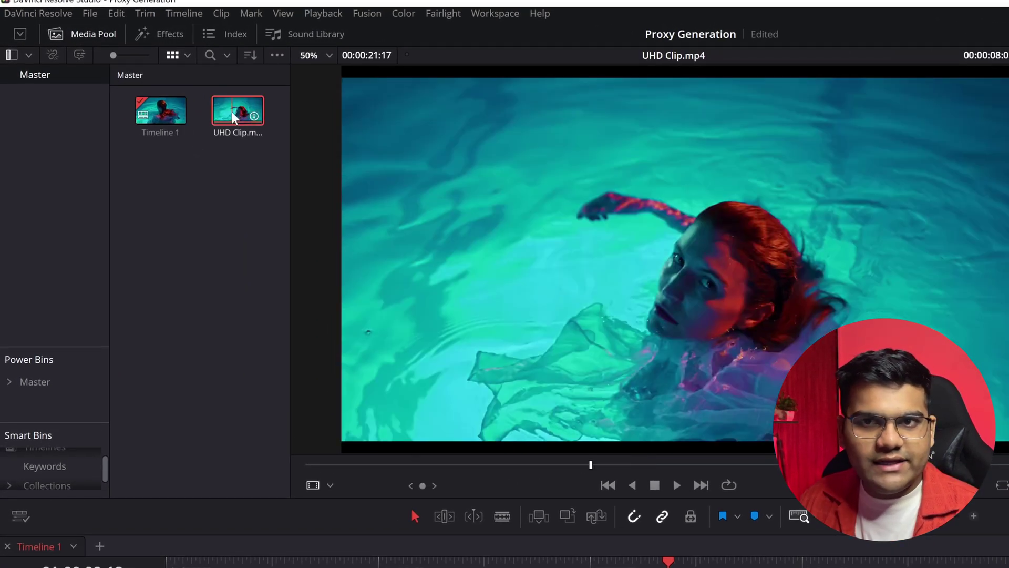
key(q)
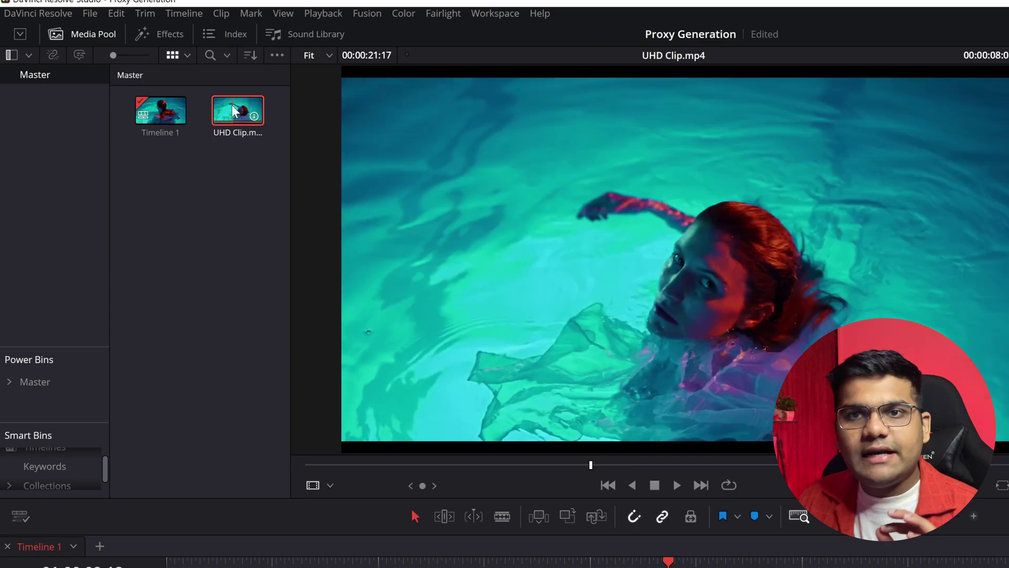
right_click(231, 105)
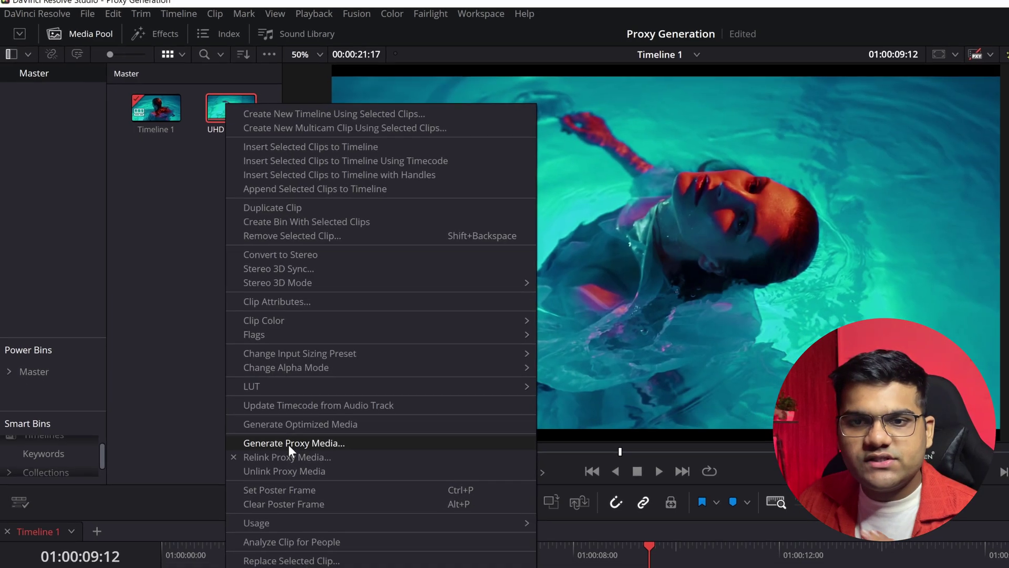
click(297, 455)
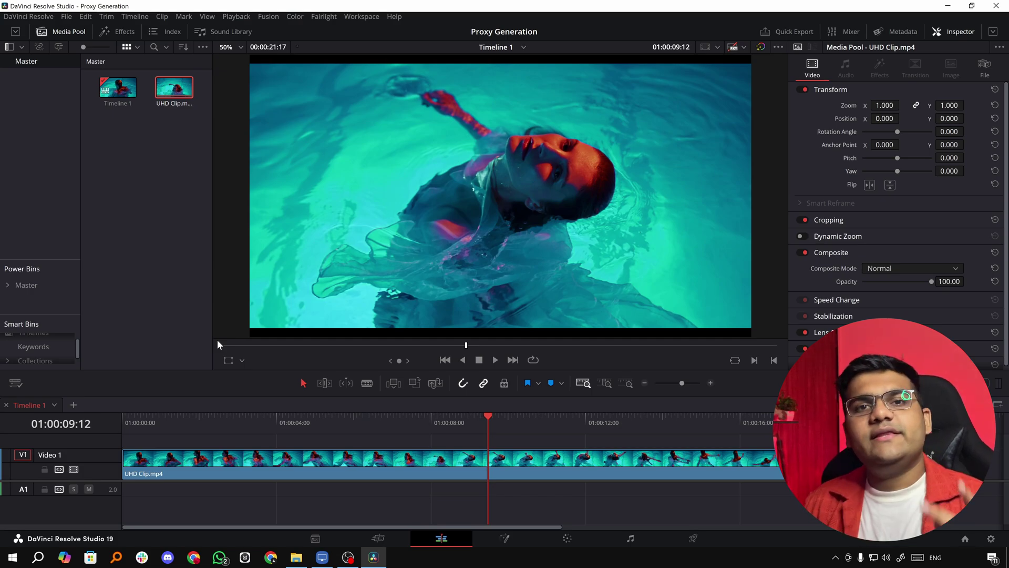
Set Playback > Proxy Handling to Prefer Proxies.
click(227, 119)
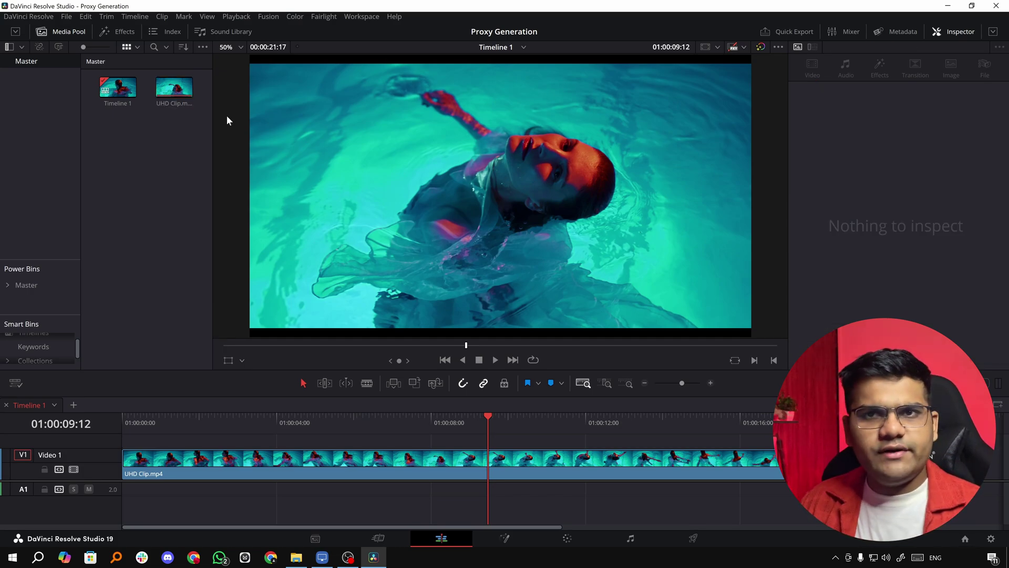
click(236, 16)
mouse_move(262, 43)
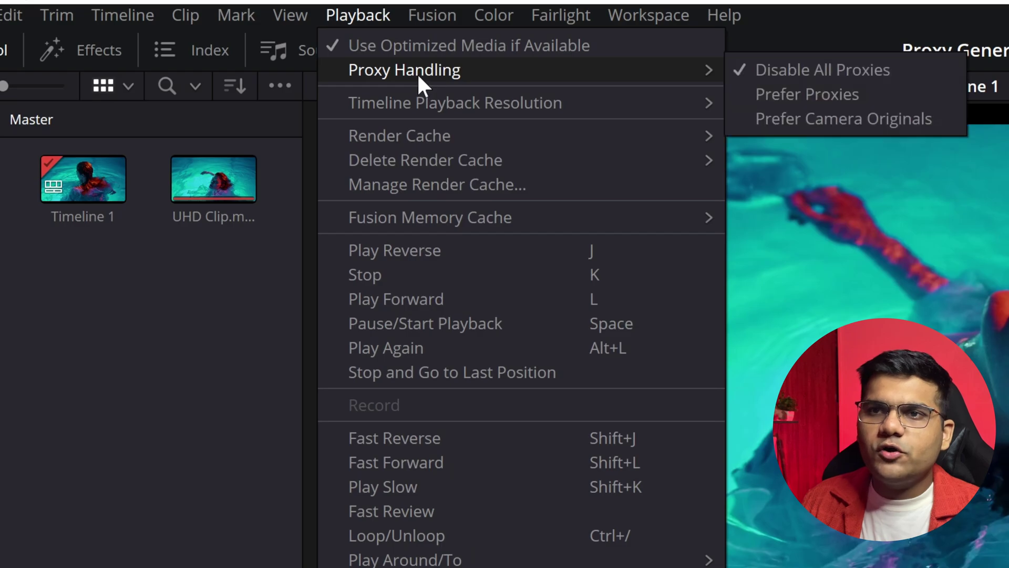
click(806, 94)
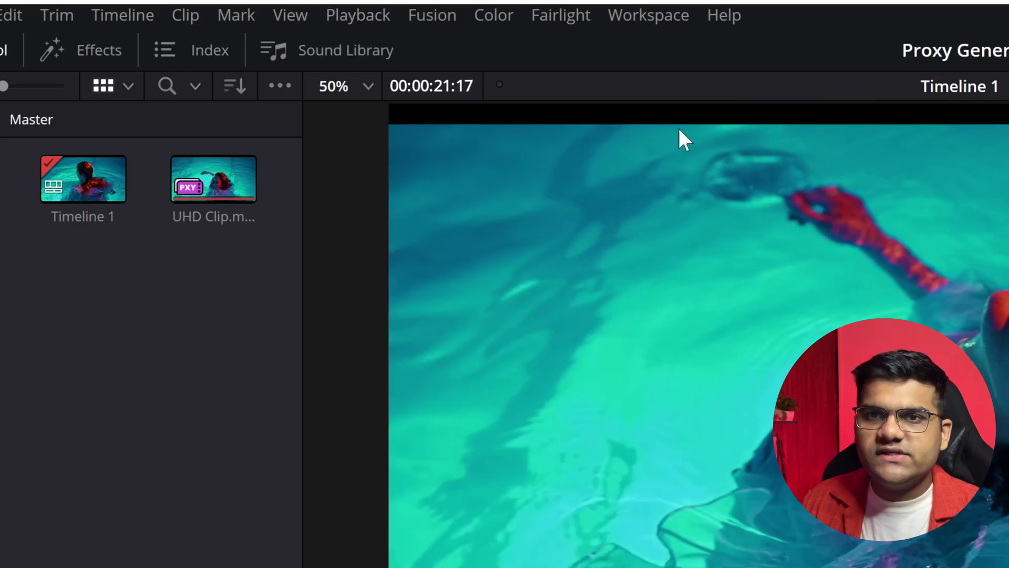
Load the UHD clip and scrub the timeline back to about 8 seconds to check proxy playback.
click(198, 194)
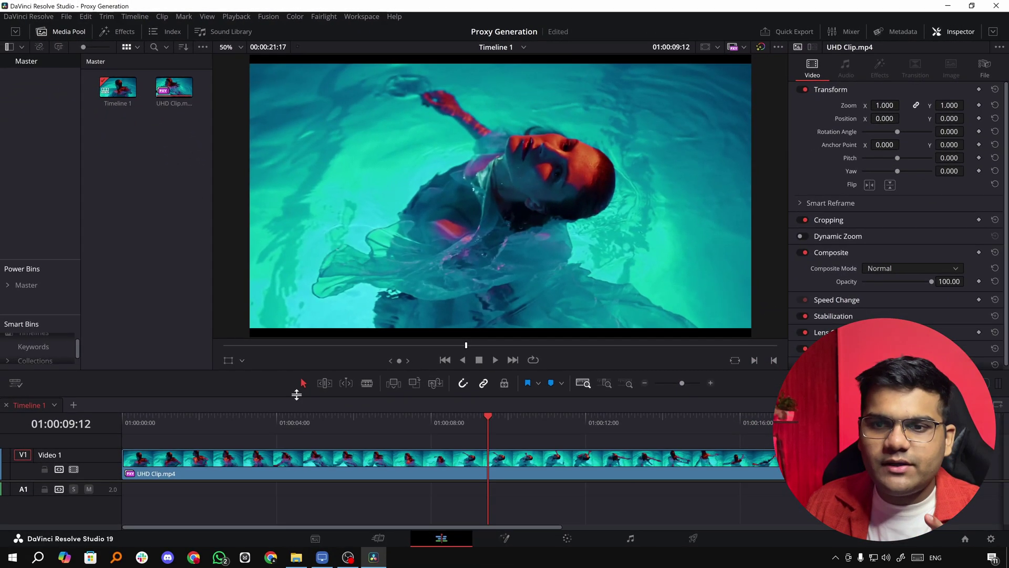
drag(252, 420, 512, 416)
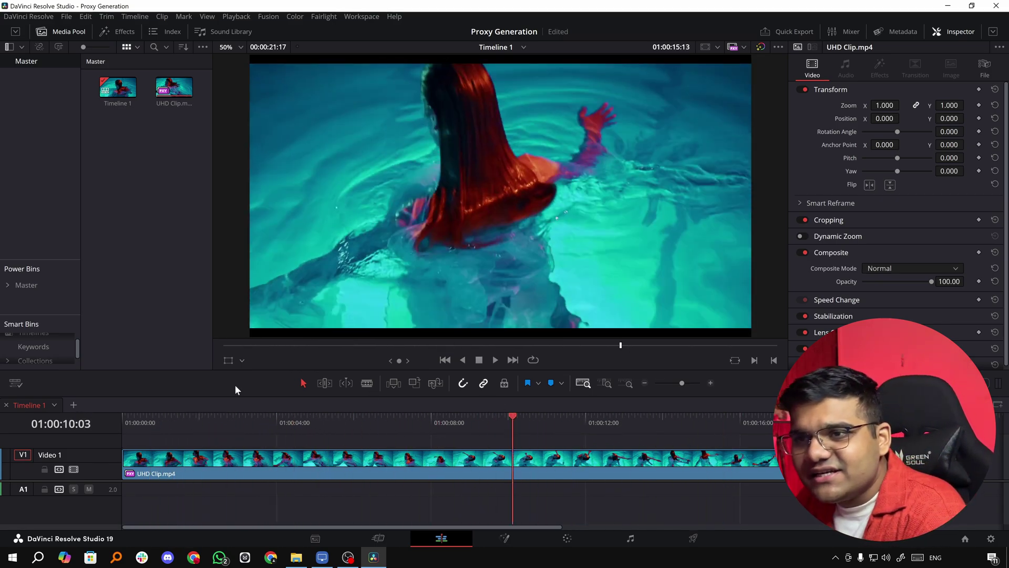
drag(337, 418, 467, 417)
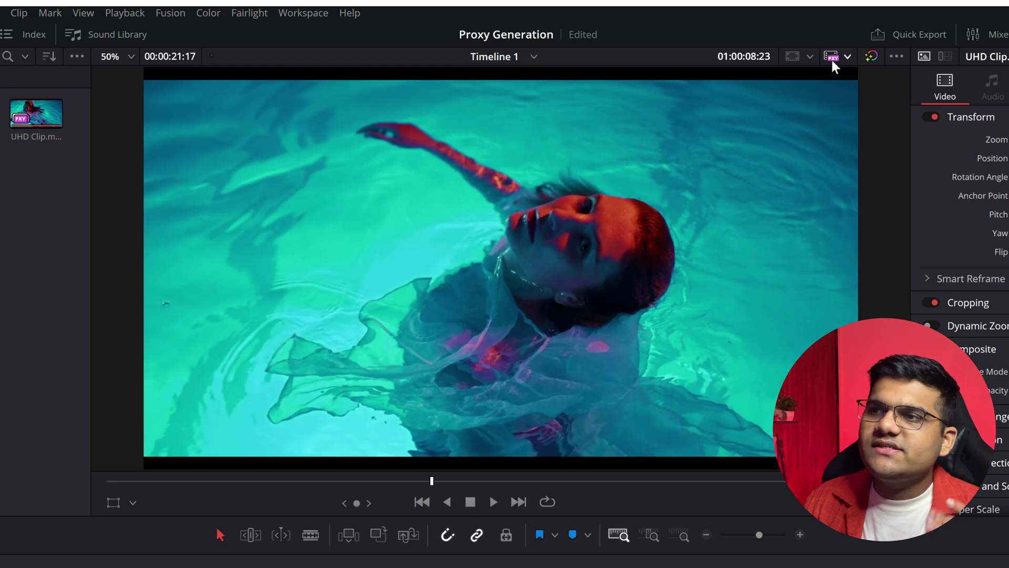
Briefly switch the viewer's proxy mode to camera originals, then return it to Prefer Proxies.
click(847, 56)
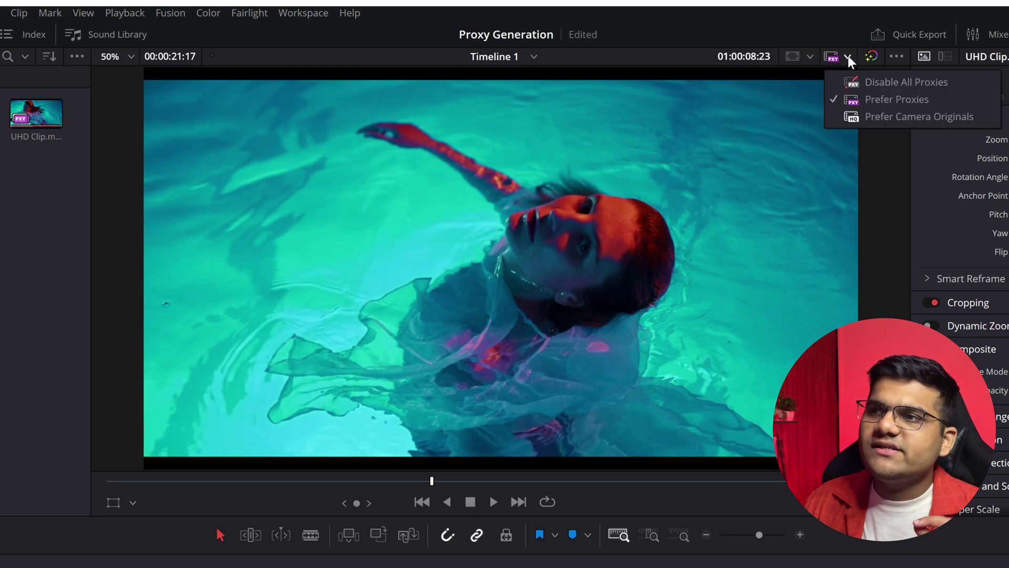
click(884, 118)
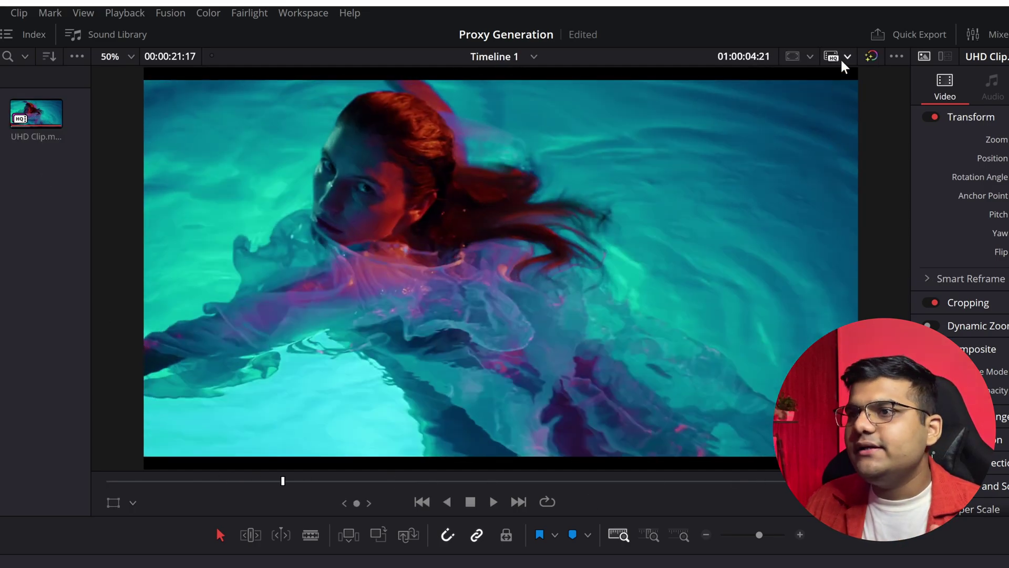
click(846, 57)
click(852, 97)
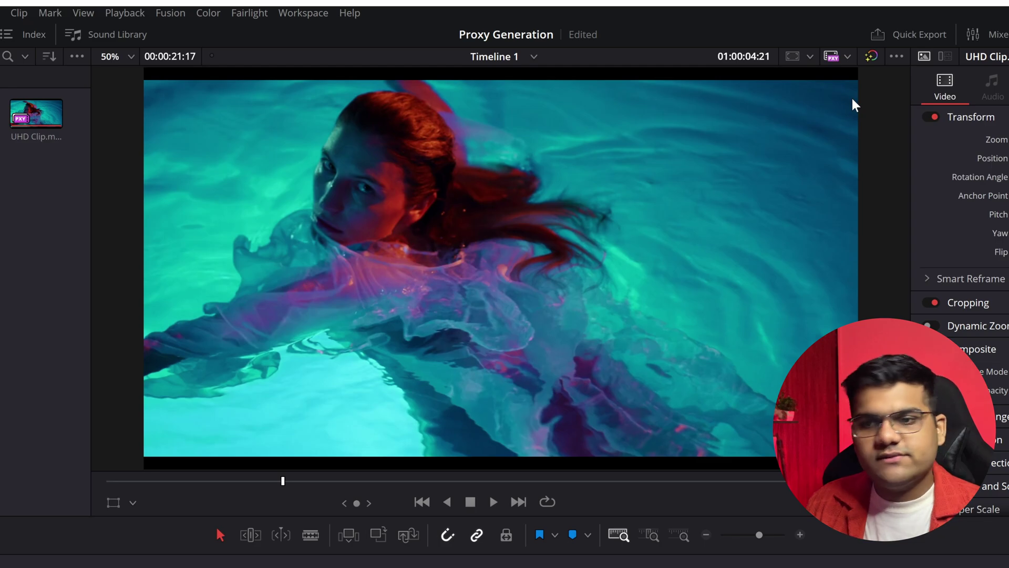
click(847, 58)
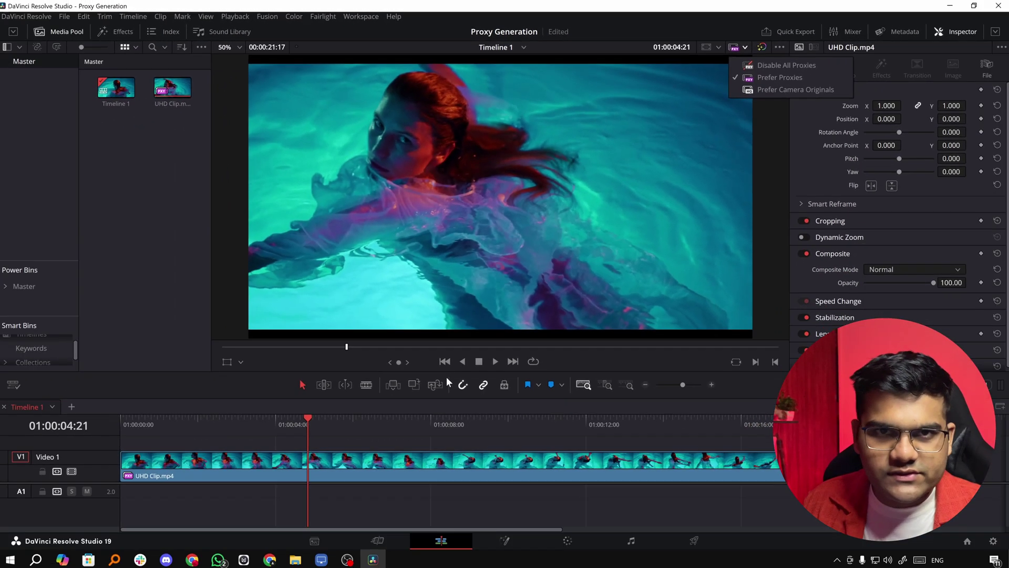
key(Escape)
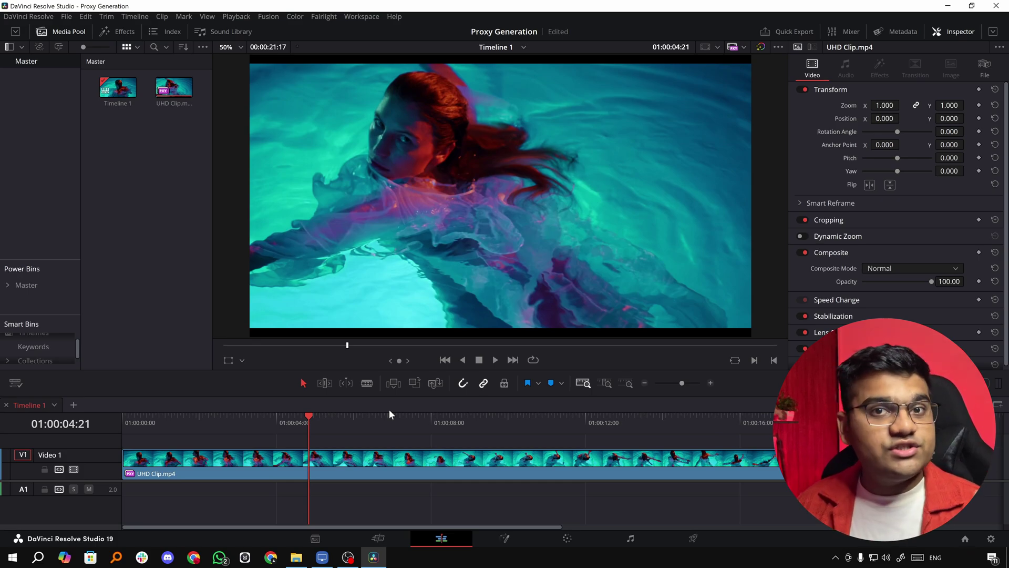
In File Explorer, open the Proxy subfolder and select the UHD Clip.mov proxy file.
click(296, 557)
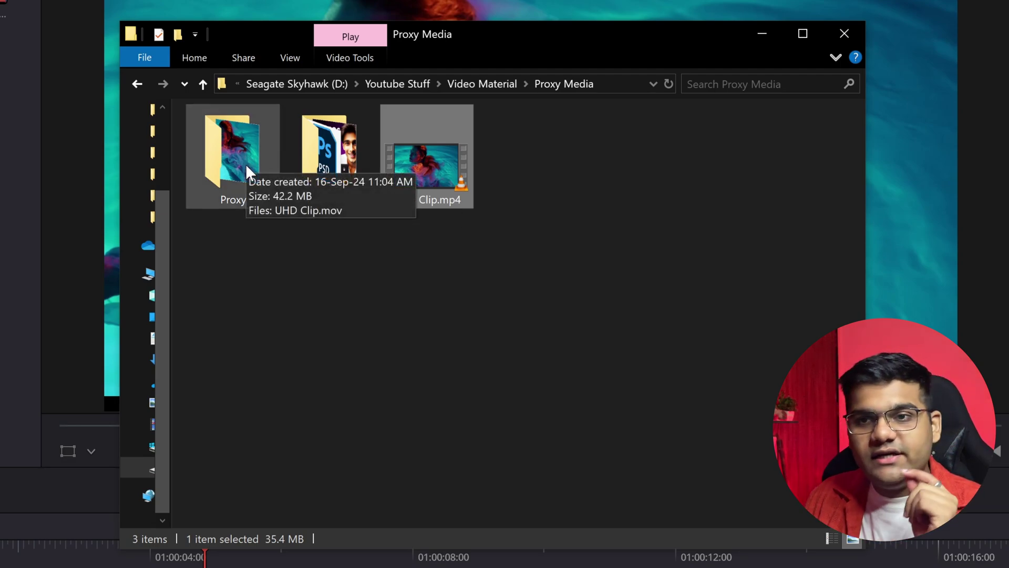
double_click(246, 167)
click(246, 166)
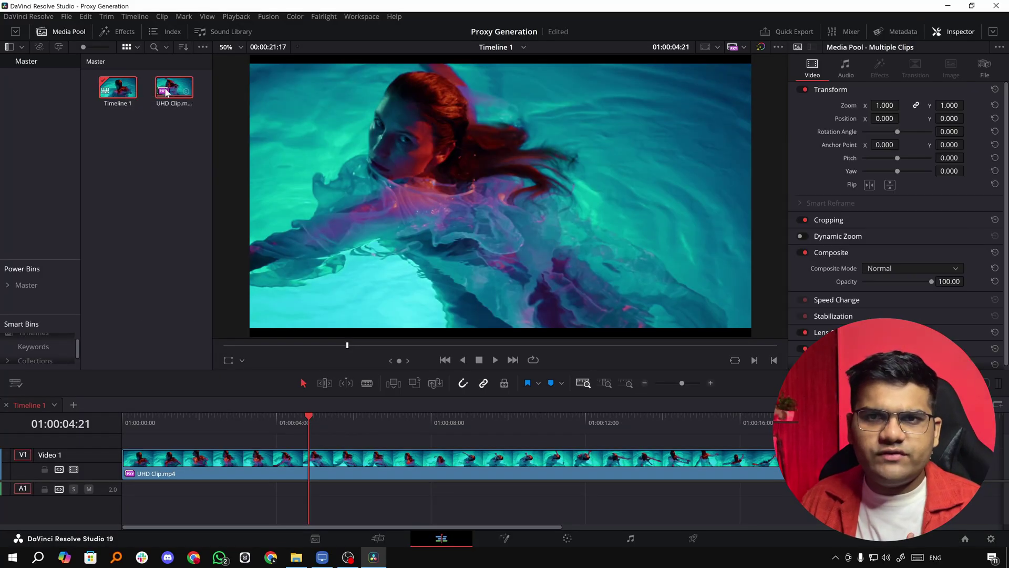
right_click(170, 88)
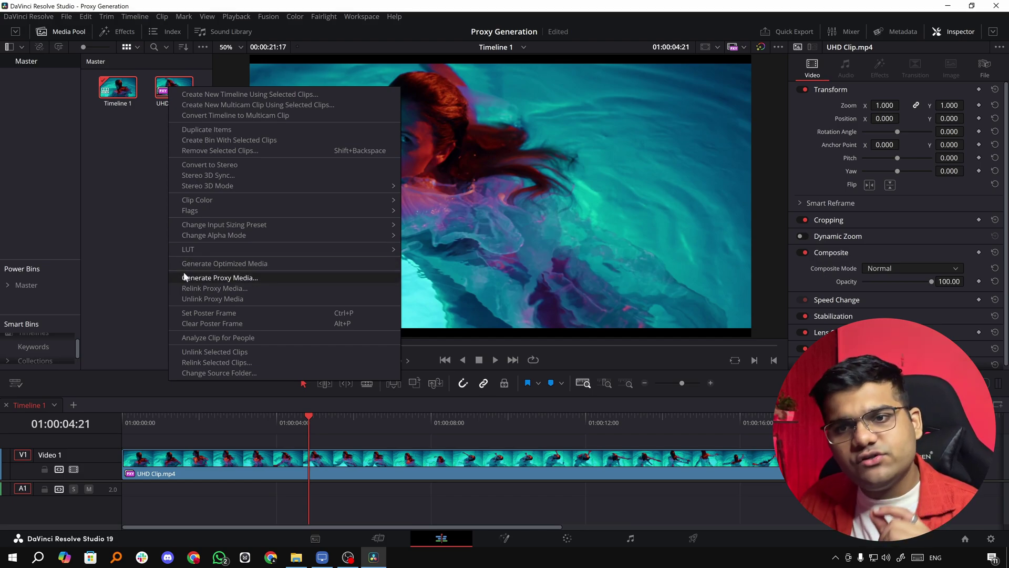
click(145, 259)
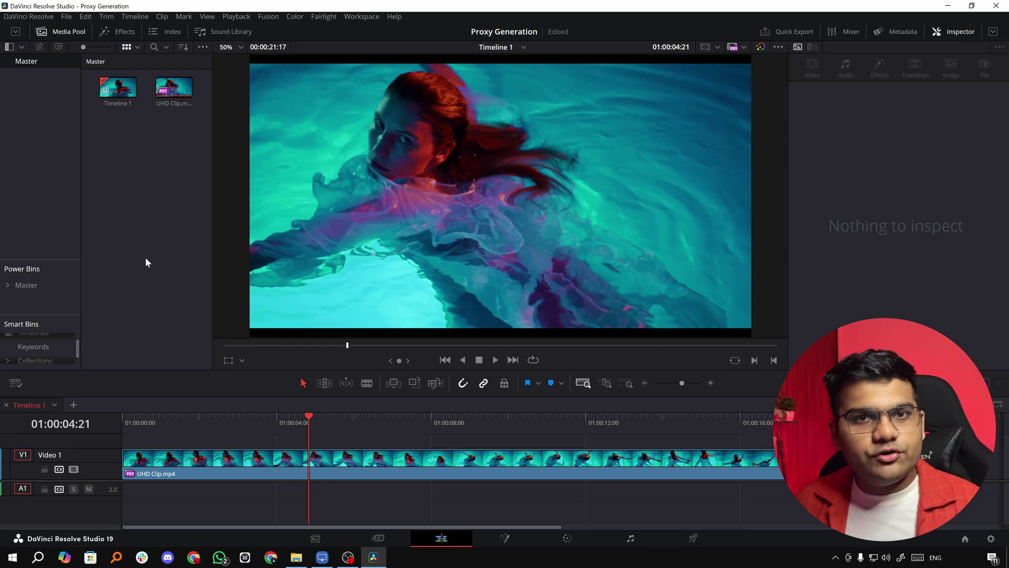
Search Windows for 'black' and launch Blackmagic Proxy Generator.
key(super)
text(bl)
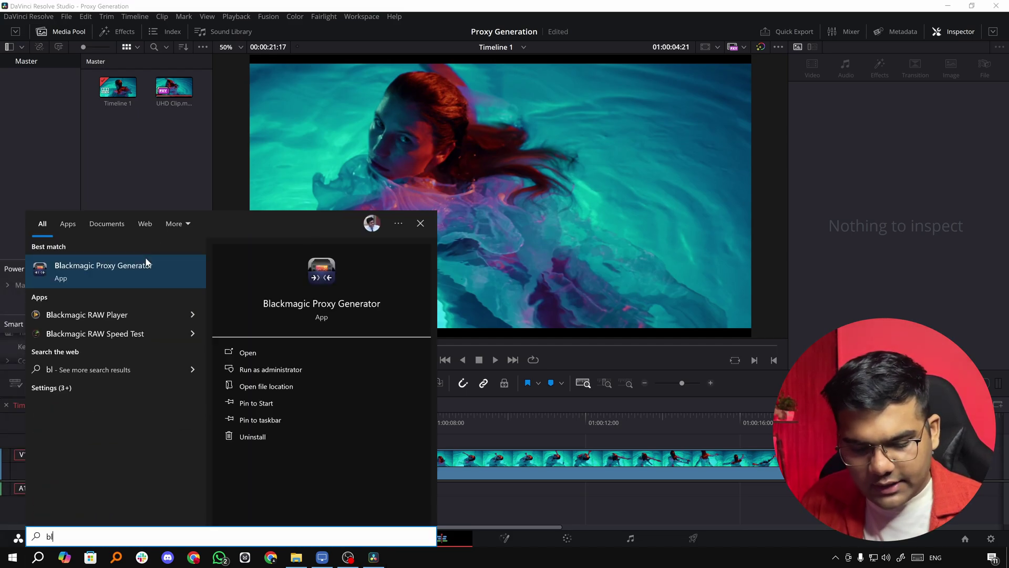
text(ack)
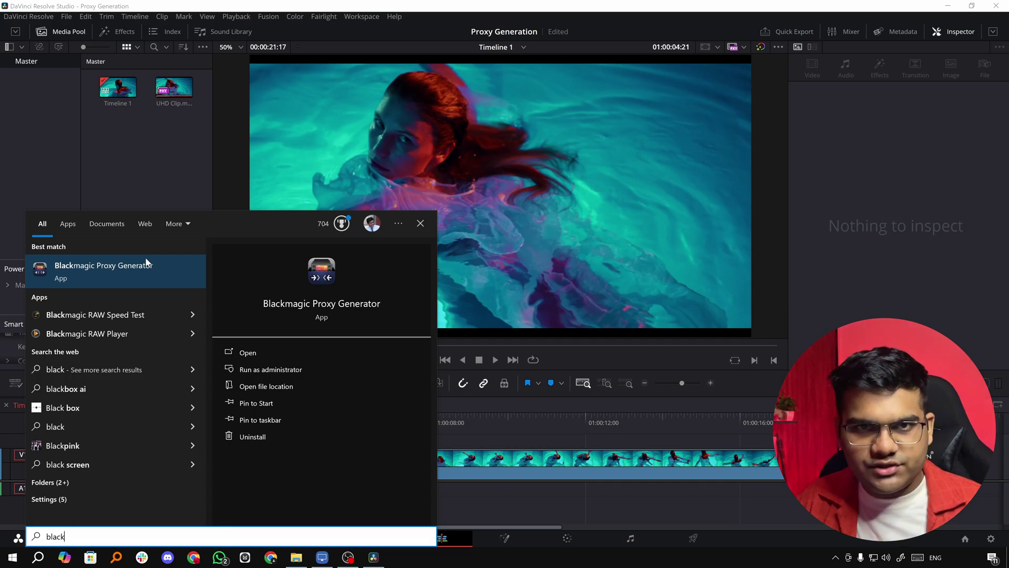
key(Return)
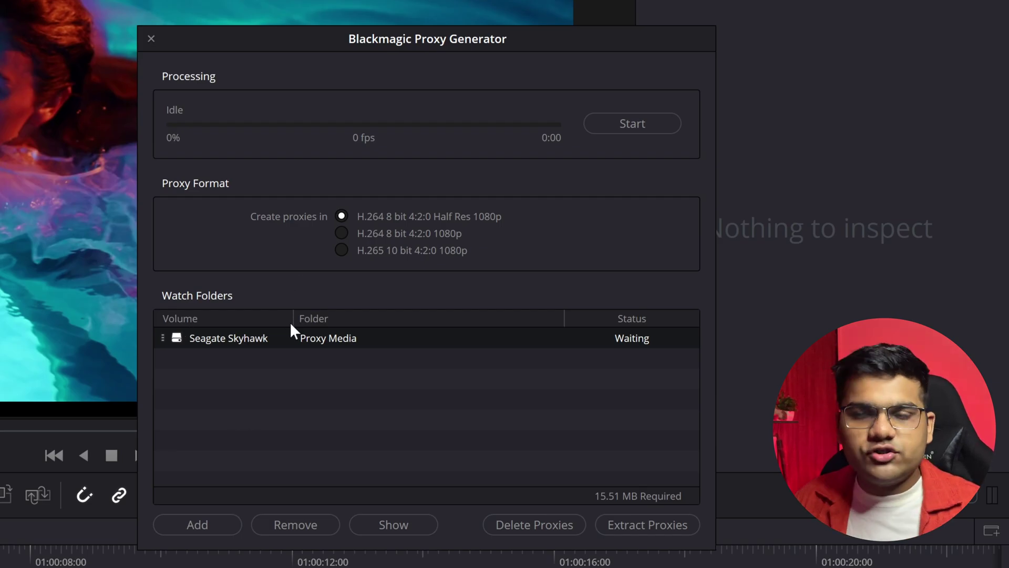
Add the Proxy Media folder on Seagate Skyhawk as a watch folder.
click(216, 525)
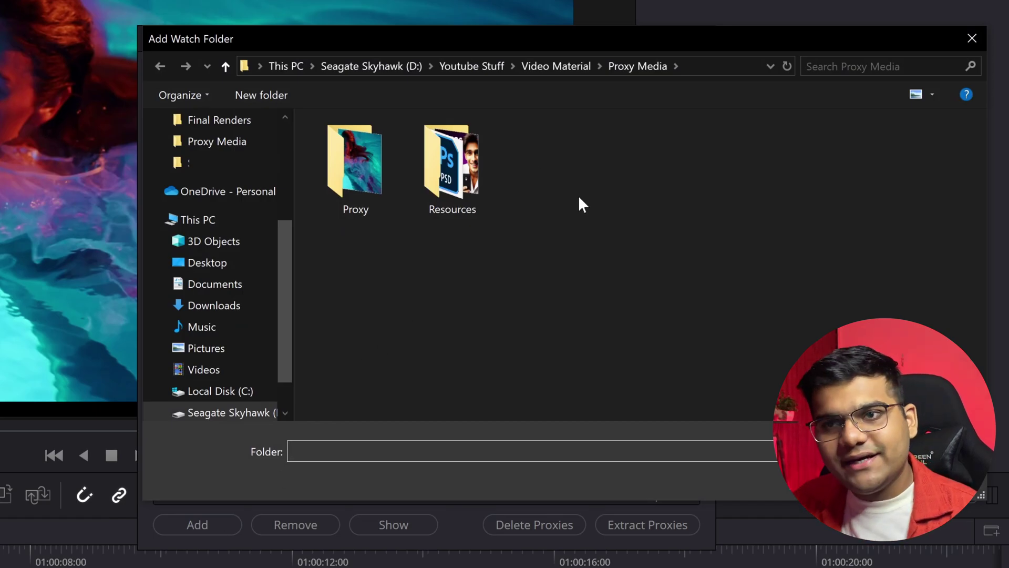
click(883, 486)
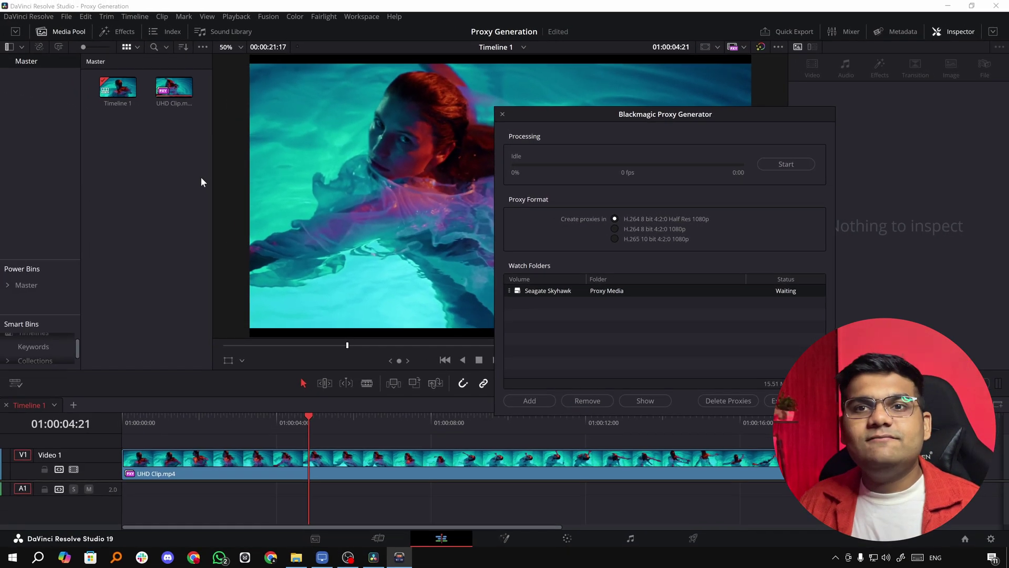
Return to Resolve, check the proxy mode options, and go to the Deliver page.
click(202, 176)
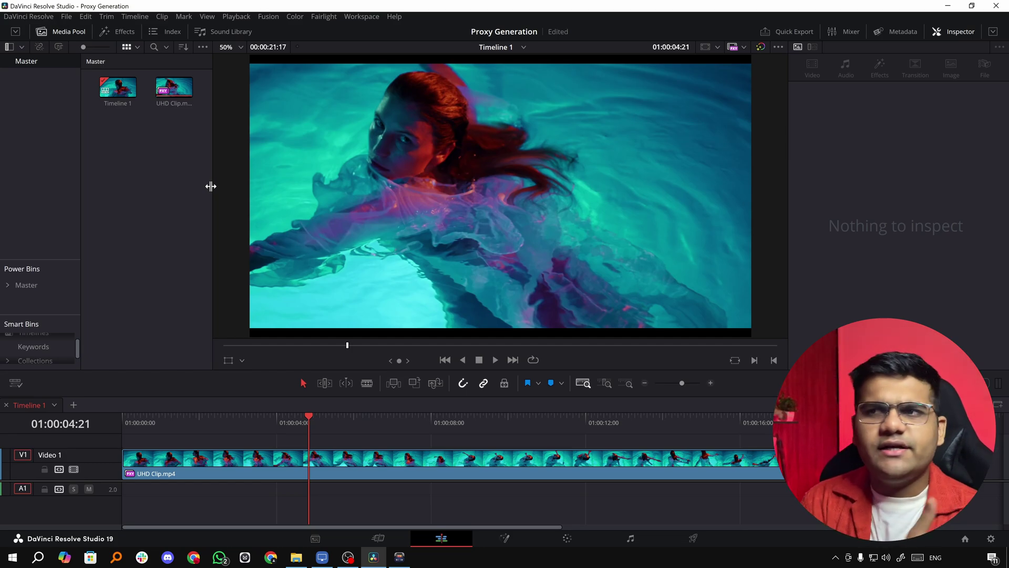
click(744, 47)
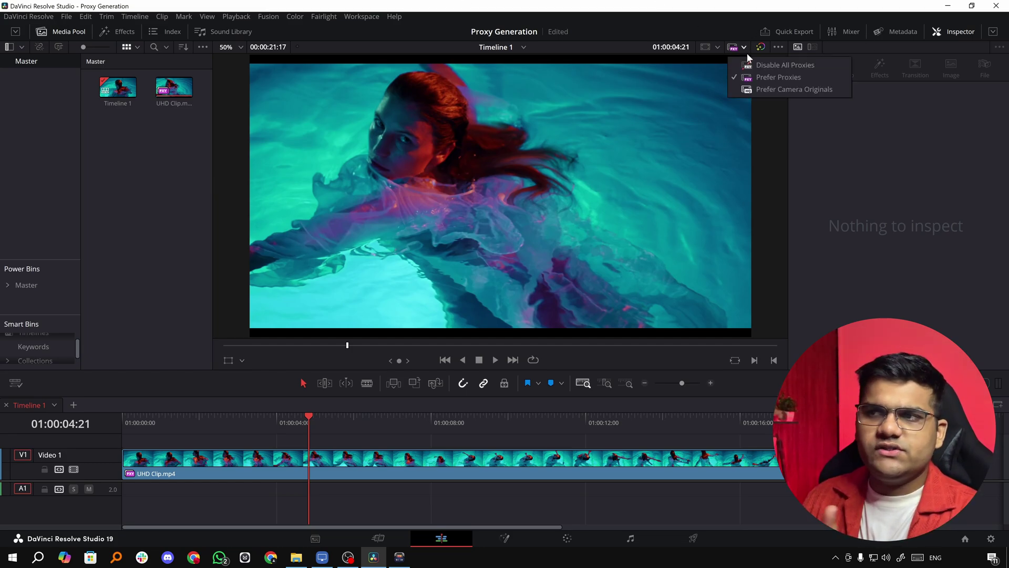
click(356, 364)
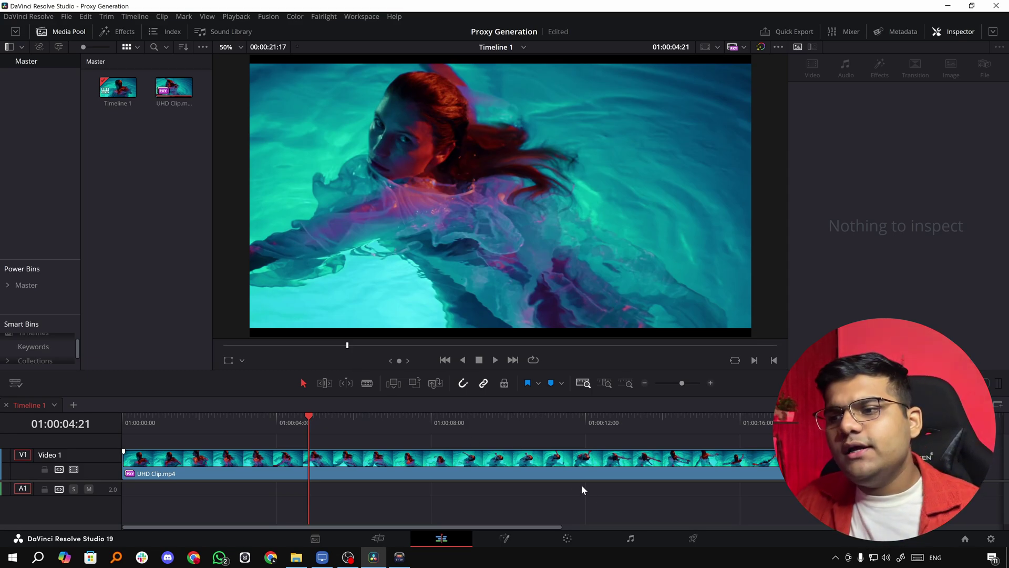
click(695, 536)
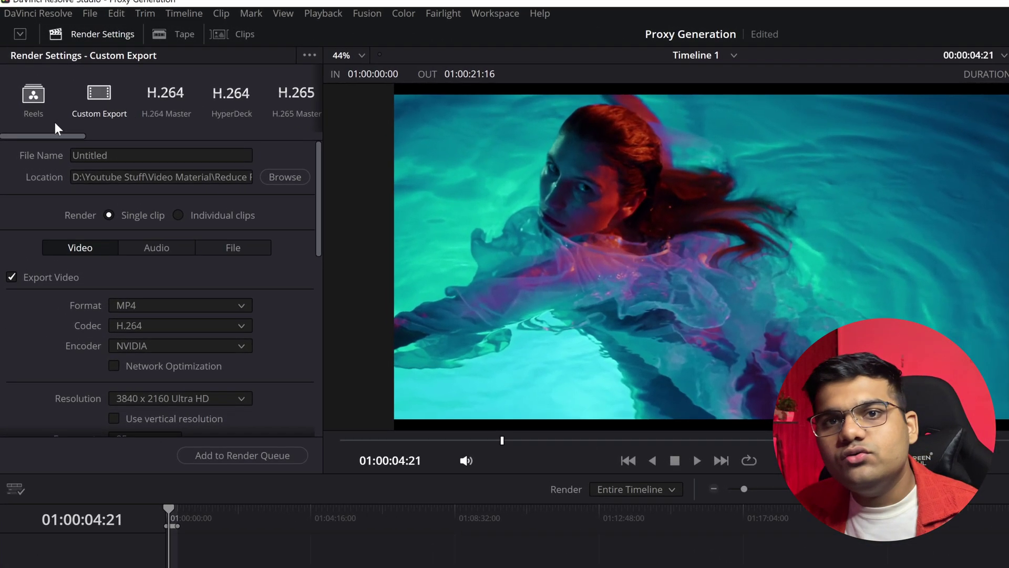
Select the Custom Export preset and expand its Advanced Settings.
click(93, 100)
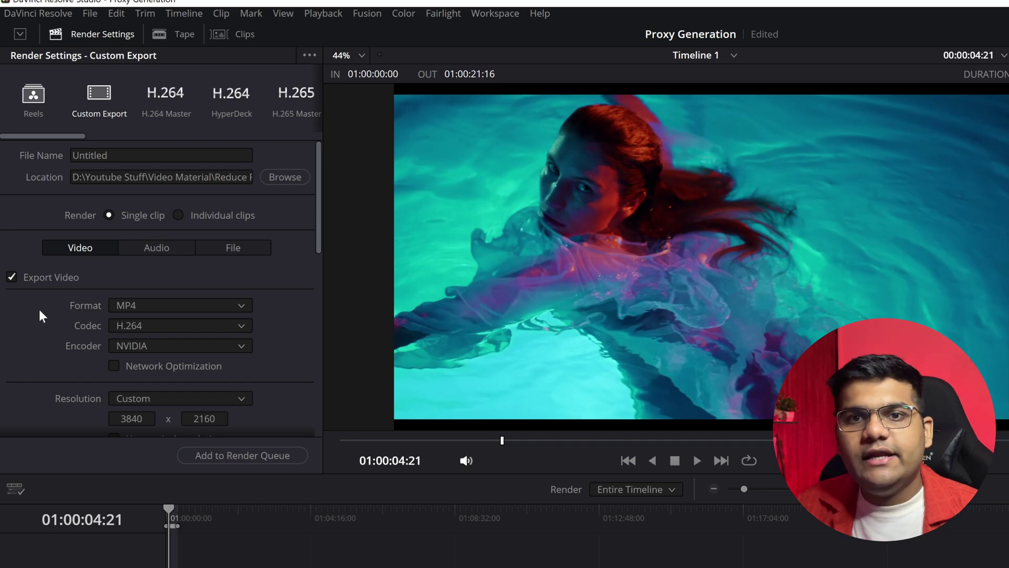
scroll(39, 309, down, 10)
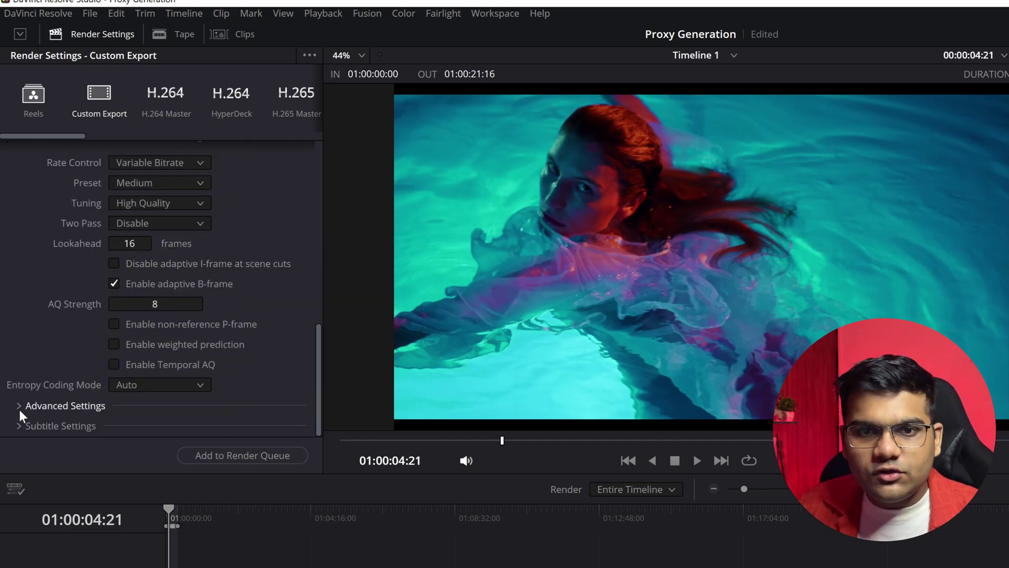
click(24, 407)
scroll(29, 400, down, 5)
scroll(30, 395, down, 3)
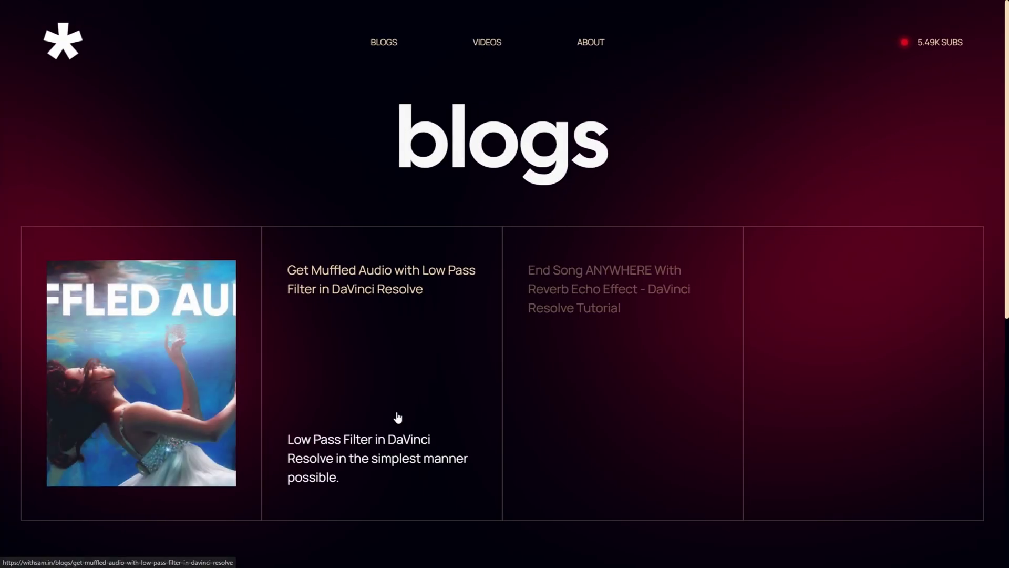
Open the blog post on muffling audio with a low pass filter and scroll down through it.
click(398, 417)
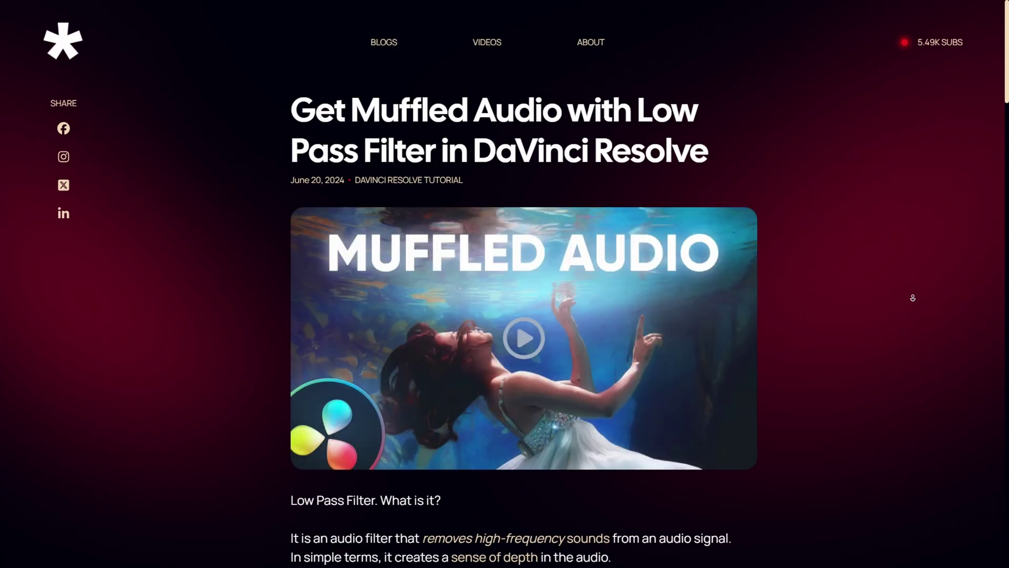
scroll(912, 295, down, 10)
scroll(907, 343, down, 10)
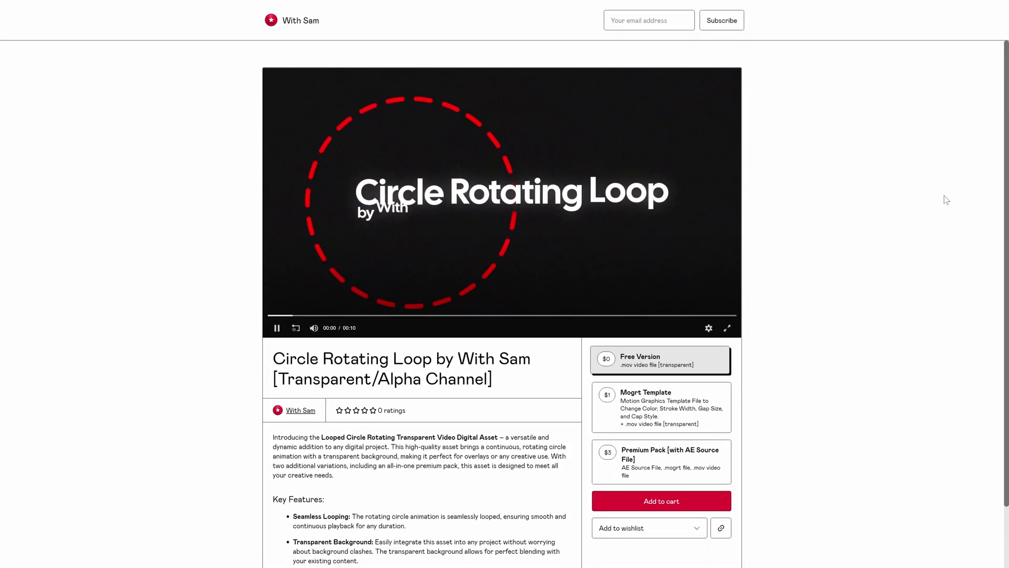